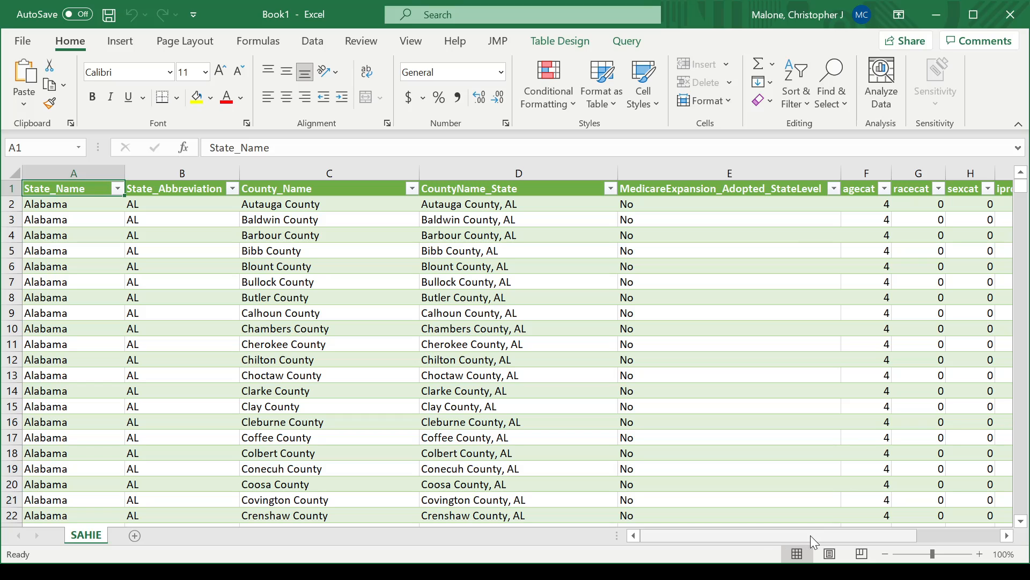
# - Scroll to column C and select County_Name to see its count of 3143 rows
pyautogui.moveTo(908, 538)
pyautogui.mouseDown()
pyautogui.moveTo(961, 538)
pyautogui.moveTo(907, 536)
pyautogui.mouseUp()
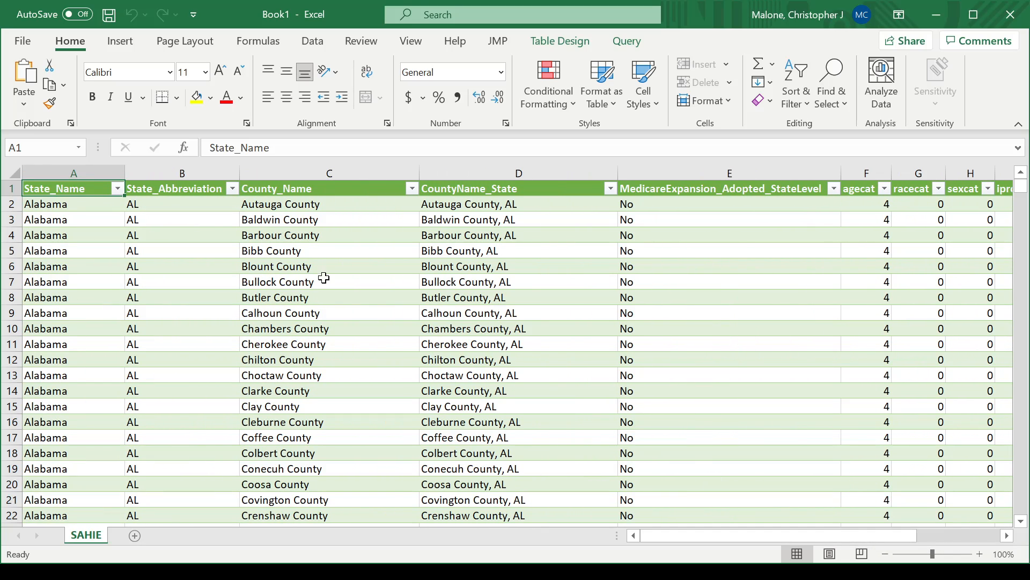
pyautogui.click(291, 164)
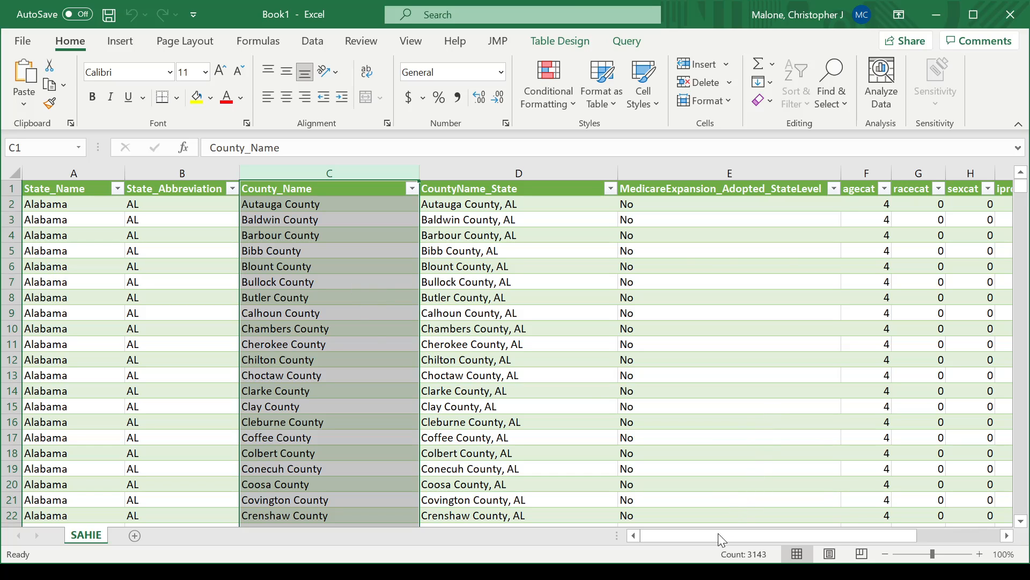
# - Read the column sums, NumberInGroup 20121046 and Uninsured 1371431, then scroll back to column A
pyautogui.moveTo(713, 537); pyautogui.dragTo(810, 539)
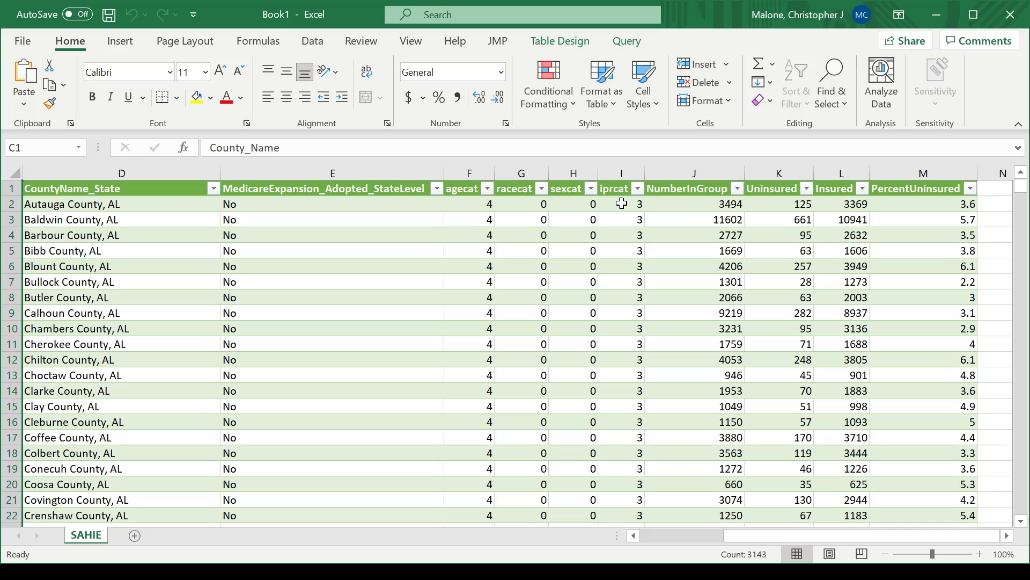
pyautogui.click(667, 169)
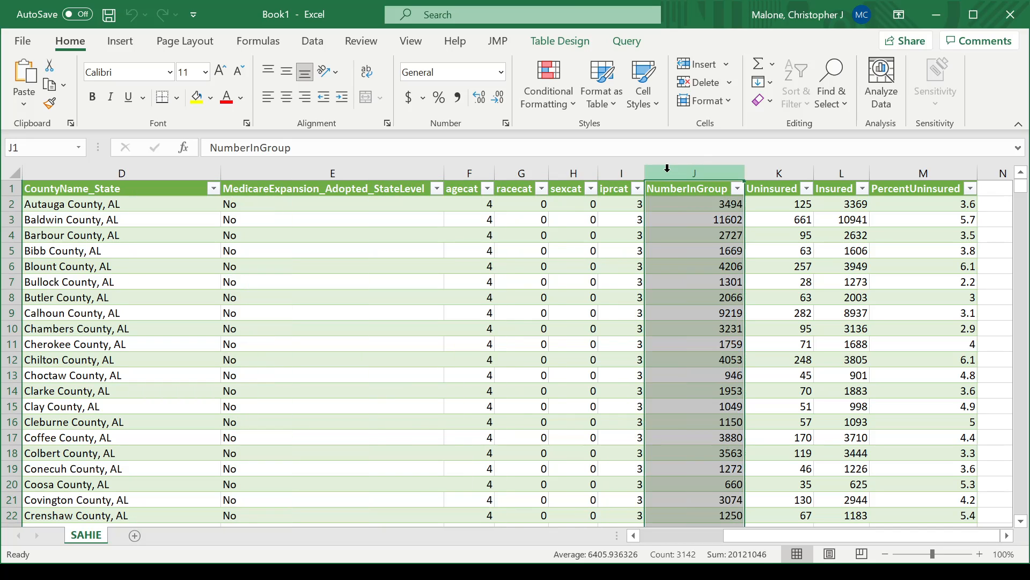
pyautogui.click(772, 168)
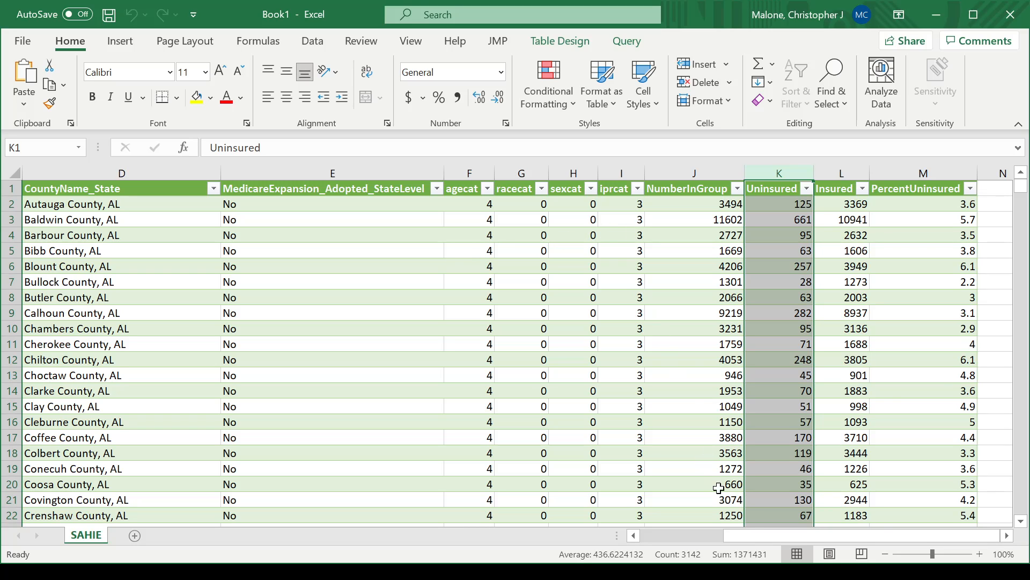
pyautogui.moveTo(755, 533); pyautogui.dragTo(626, 533)
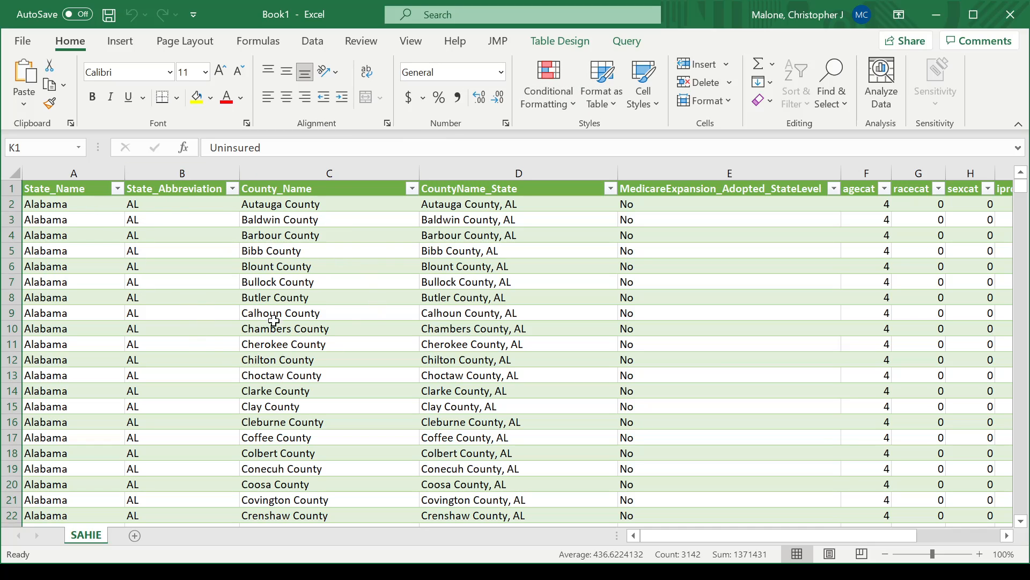
# - Confirm in Table Design that the table is named SAHIE, then reselect cell A2 and go to Insert
pyautogui.click(569, 43)
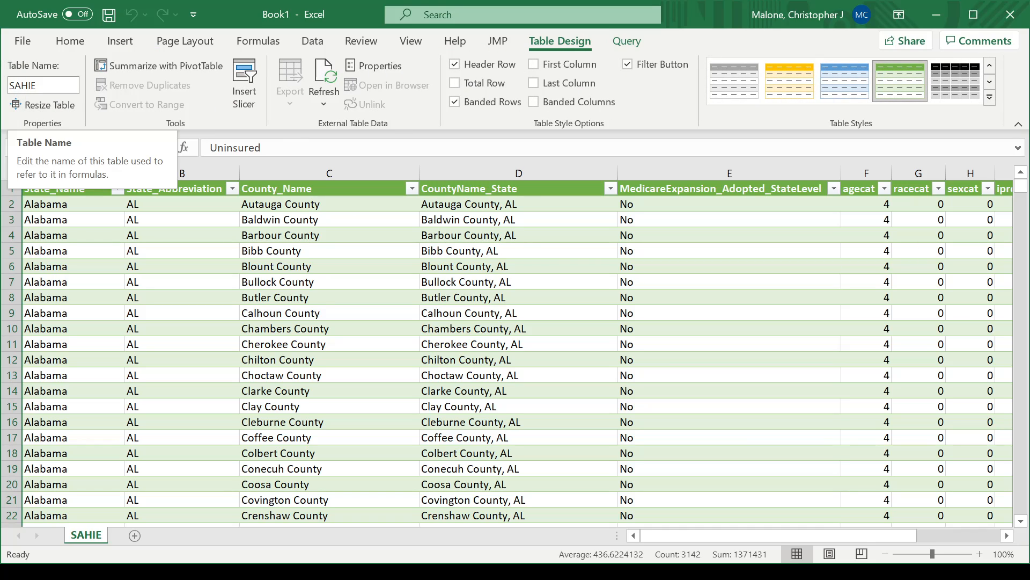
pyautogui.click(43, 85)
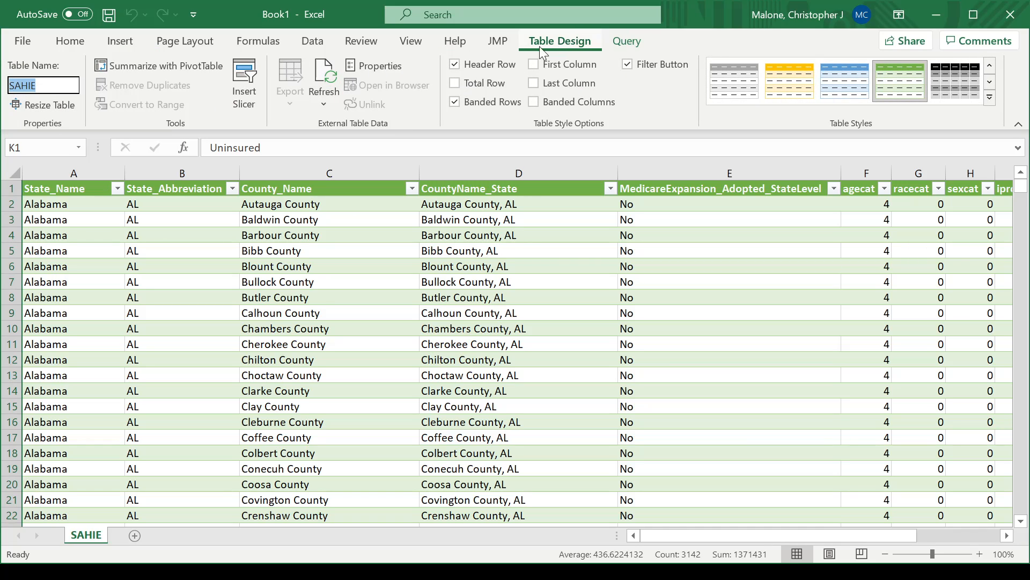
pyautogui.click(77, 206)
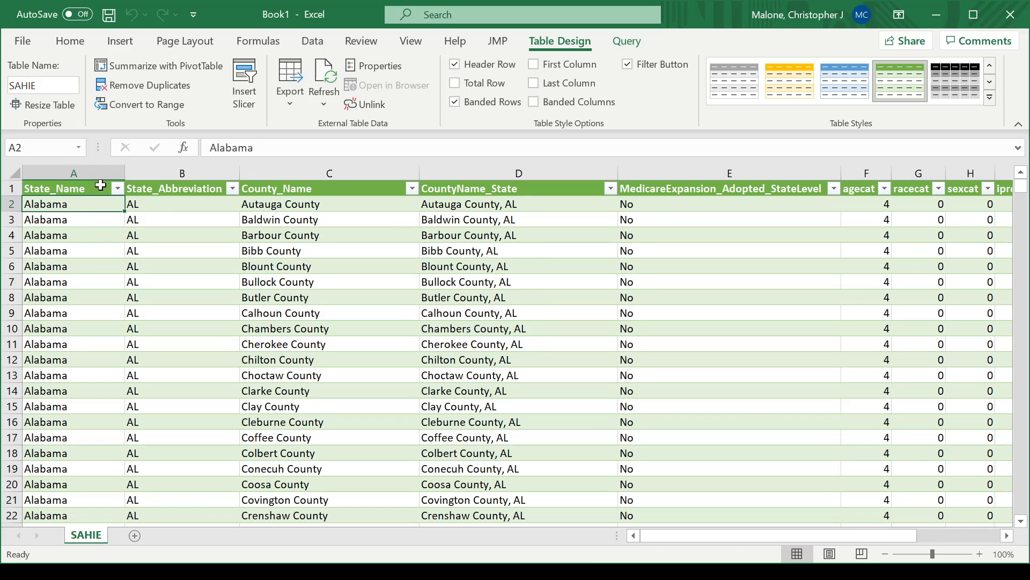
pyautogui.click(123, 42)
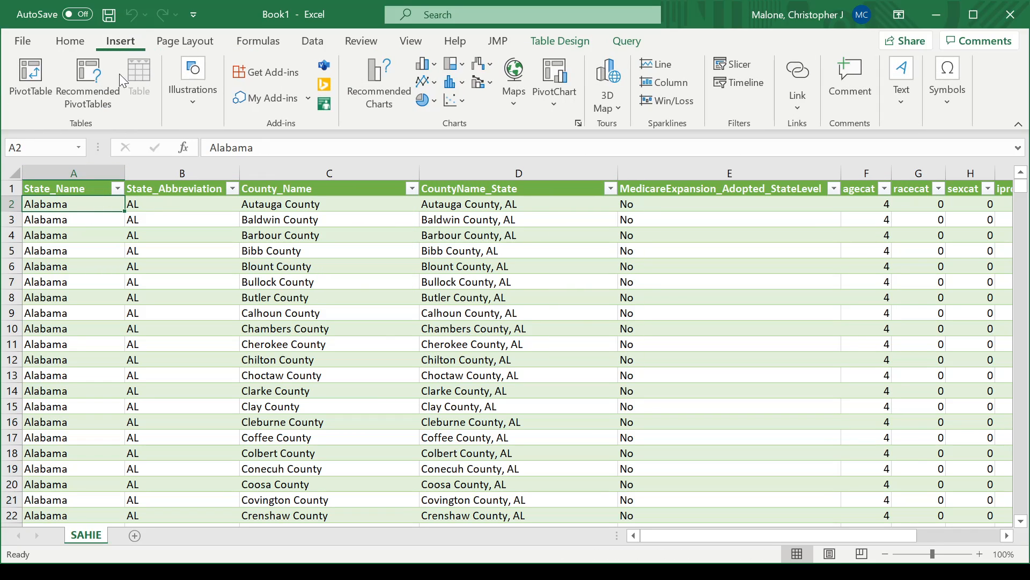
pyautogui.click(33, 91)
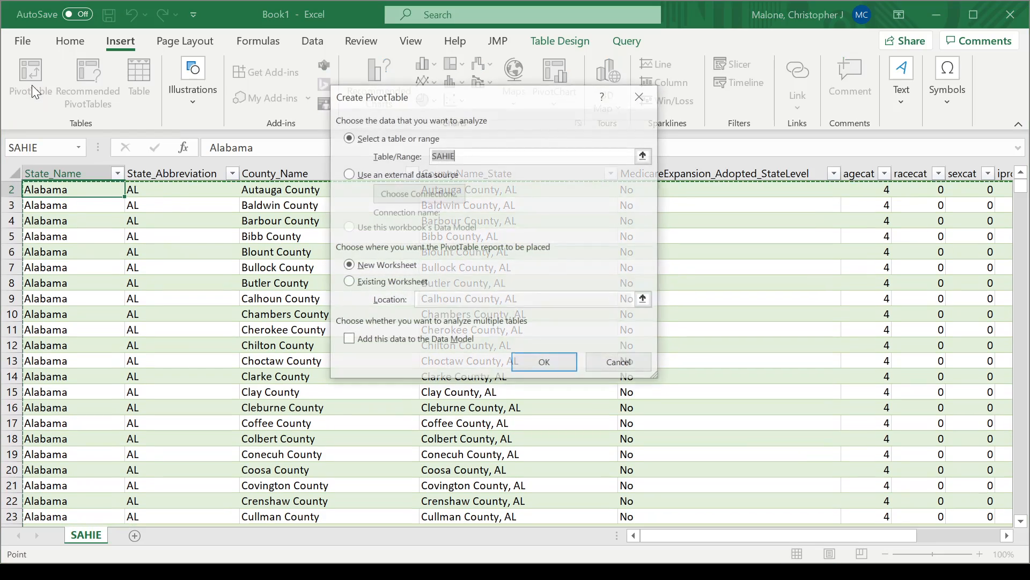
pyautogui.moveTo(471, 97); pyautogui.dragTo(483, 95)
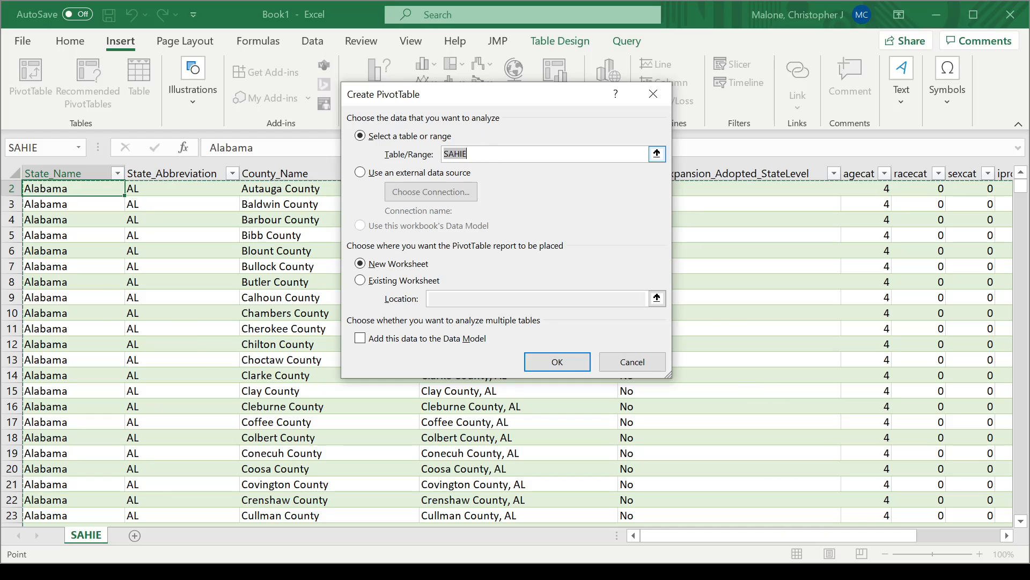
pyautogui.click(478, 154)
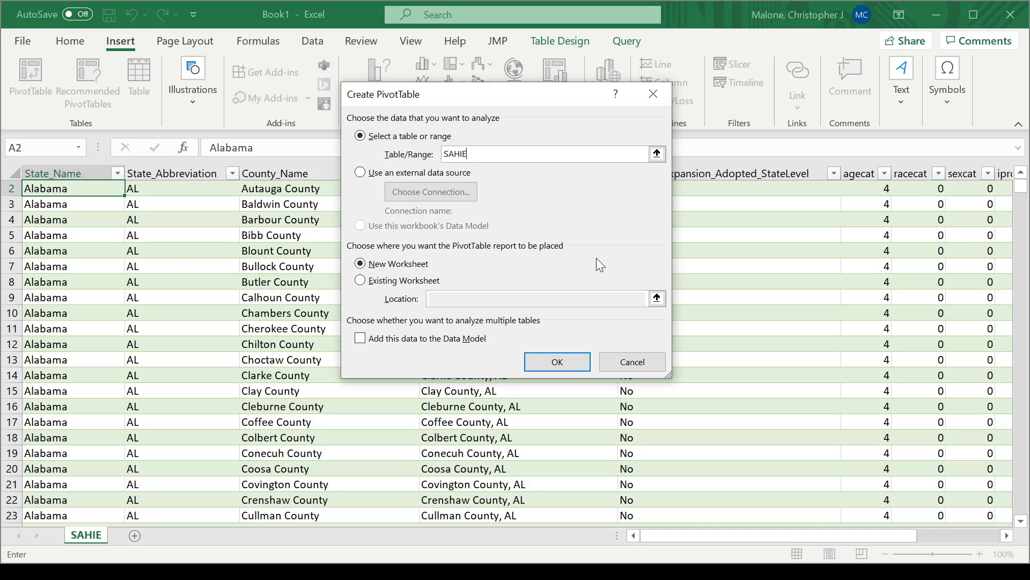
# - Create the PivotTable on a new sheet, Sheet3, and scroll the field list to NumberInGroup
pyautogui.click(556, 363)
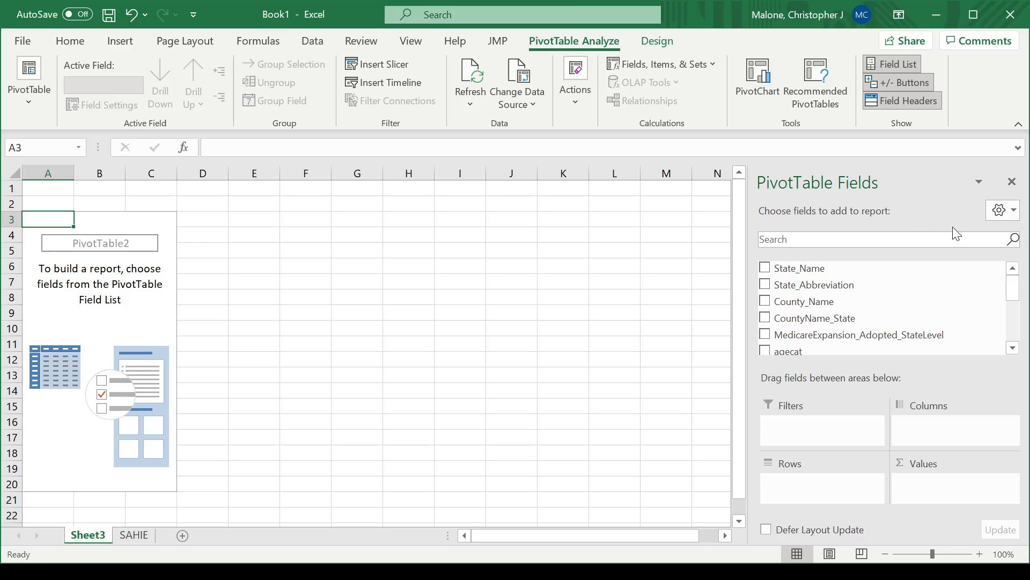
pyautogui.moveTo(1018, 297); pyautogui.dragTo(1017, 329)
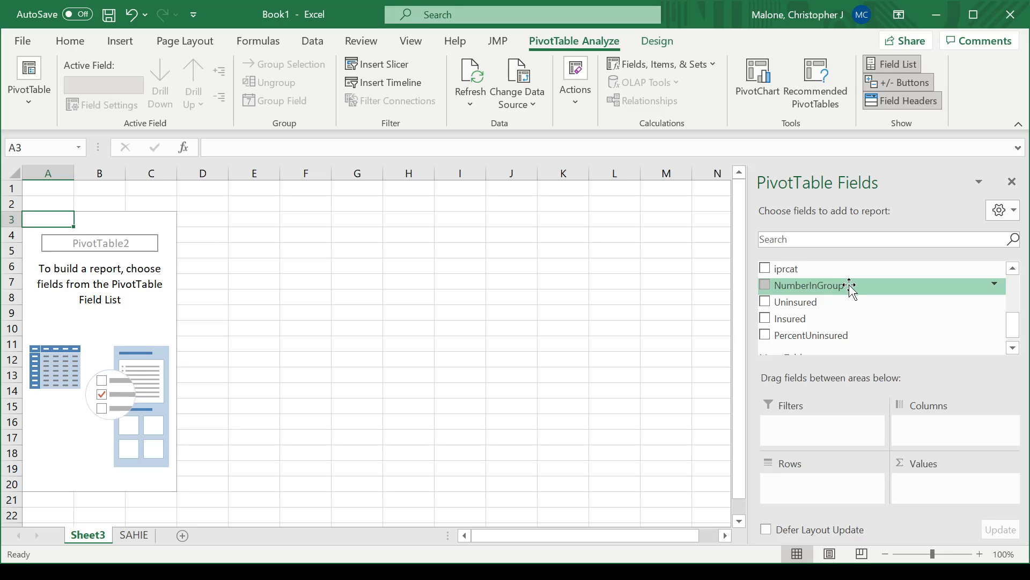
# - Add NumberInGroup to the pivot's Values, totalling 20121046, and zoom the sheet in
pyautogui.moveTo(852, 290); pyautogui.dragTo(955, 483)
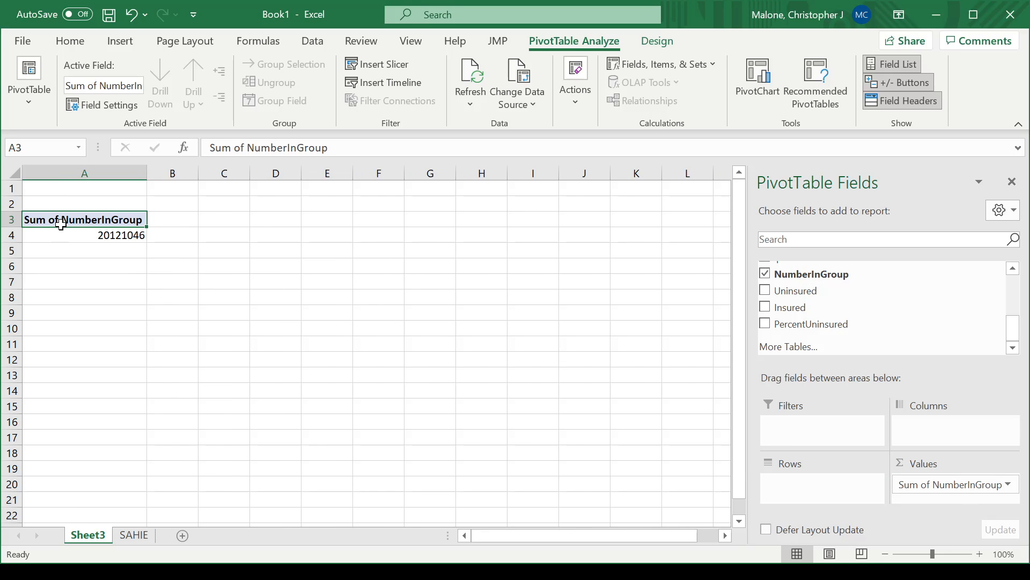
pyautogui.moveTo(130, 240)
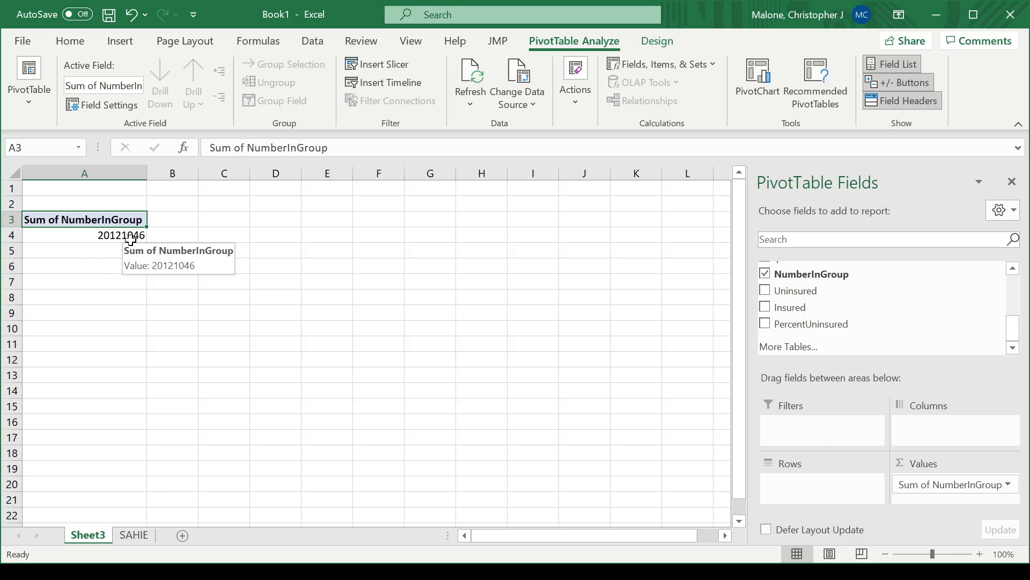
pyautogui.click(980, 555)
pyautogui.click(980, 555)
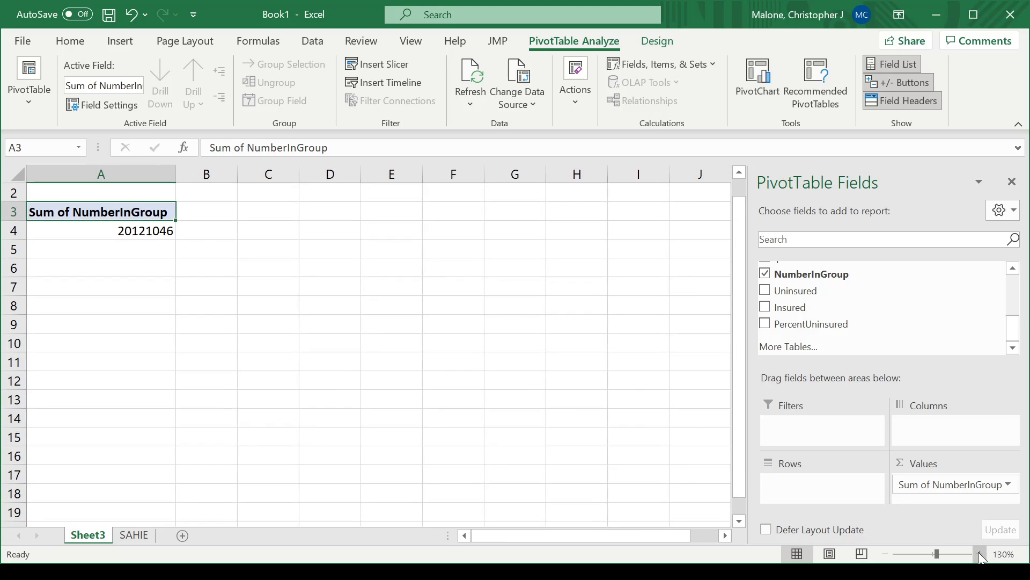
pyautogui.click(980, 554)
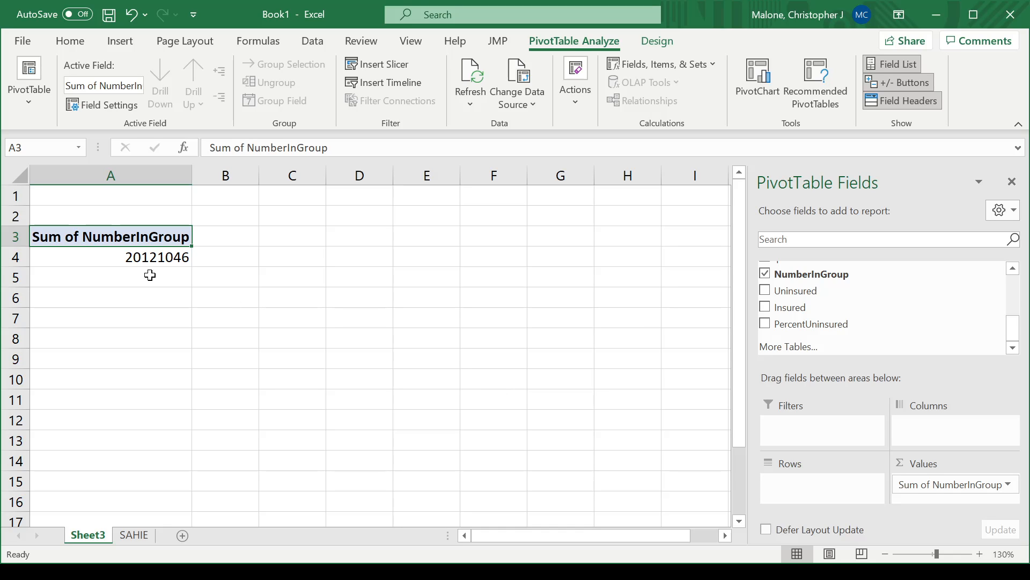
# - Collapse the ribbon, shorten the Excel window, and open the Sum of NumberInGroup field menu
pyautogui.click(1018, 128)
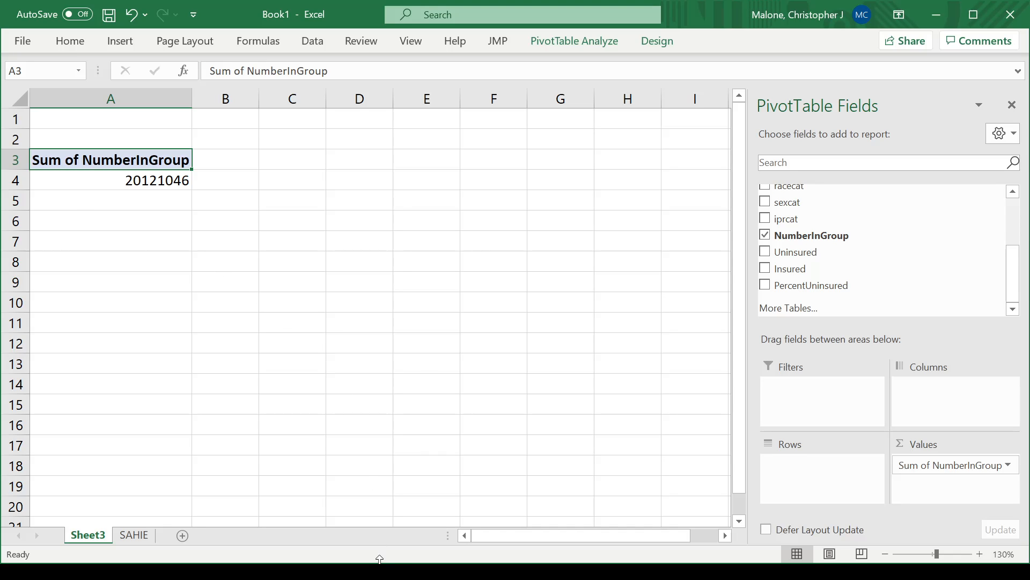
pyautogui.moveTo(379, 558); pyautogui.dragTo(433, 360)
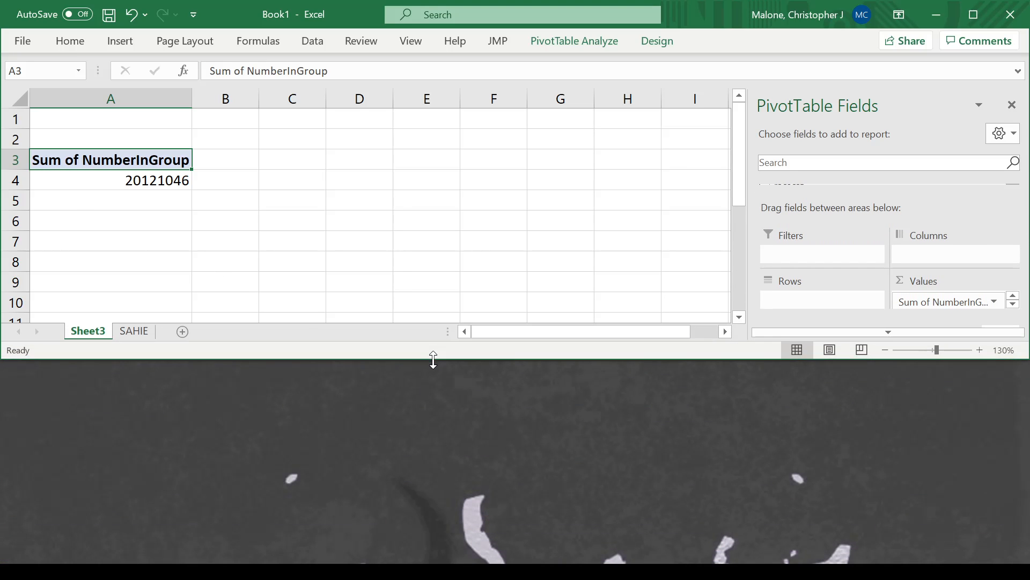
pyautogui.click(996, 303)
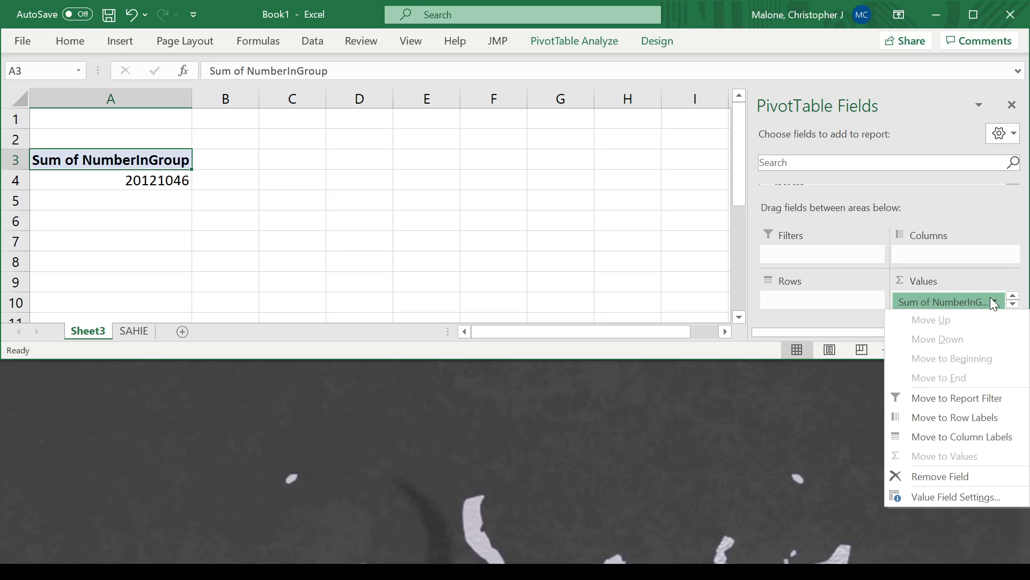
# - In Value Field Settings, preview Average, Max, Min and Count summaries for NumberInGroup
pyautogui.click(962, 497)
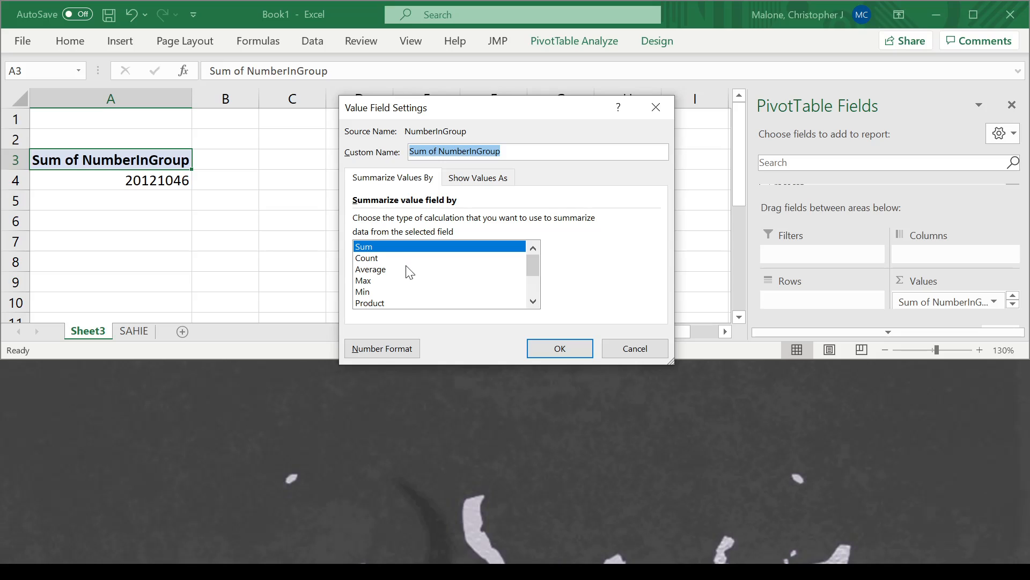
pyautogui.click(382, 270)
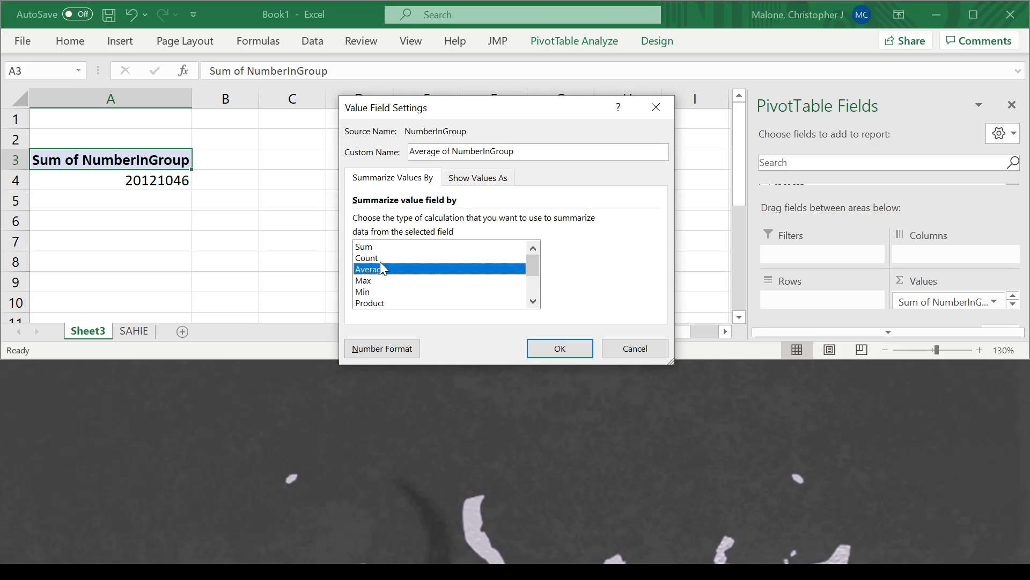
pyautogui.click(374, 280)
pyautogui.click(370, 293)
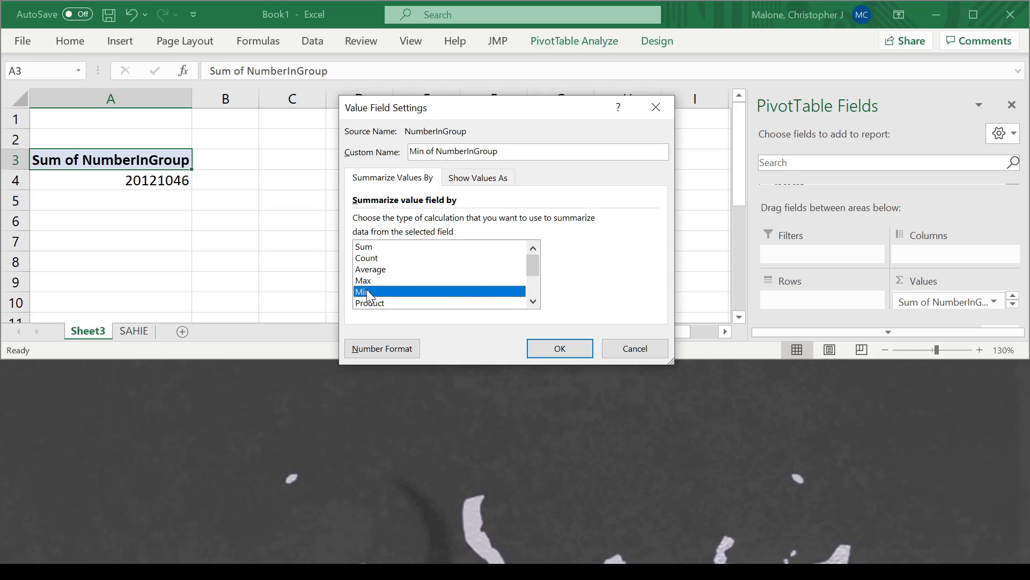
pyautogui.click(368, 259)
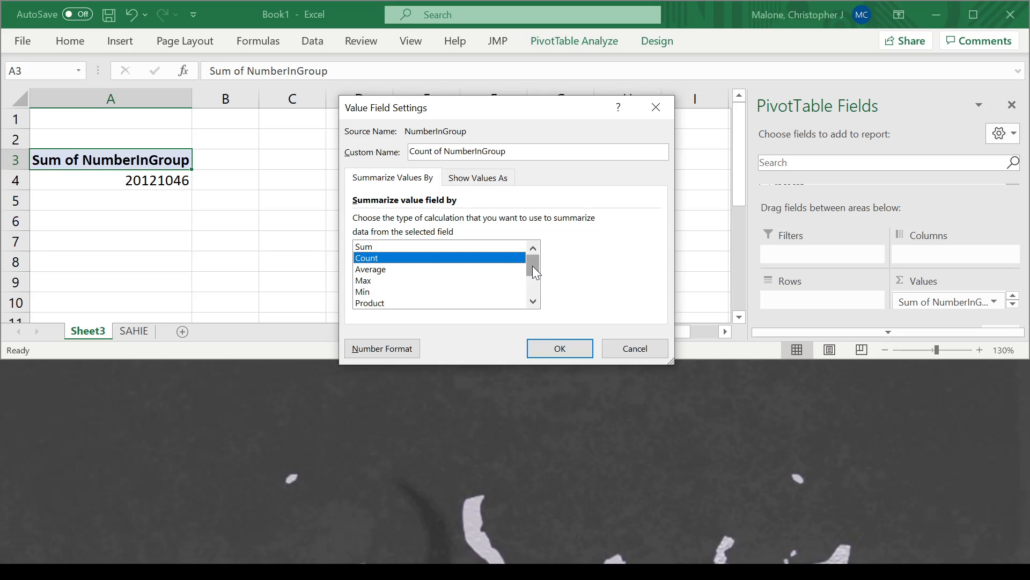
pyautogui.moveTo(532, 265)
pyautogui.mouseDown()
pyautogui.moveTo(531, 288)
pyautogui.moveTo(531, 263)
pyautogui.mouseUp()
# - Review the Show Values As calculations, keep No Calculation, and set the summary back to Sum
pyautogui.click(475, 183)
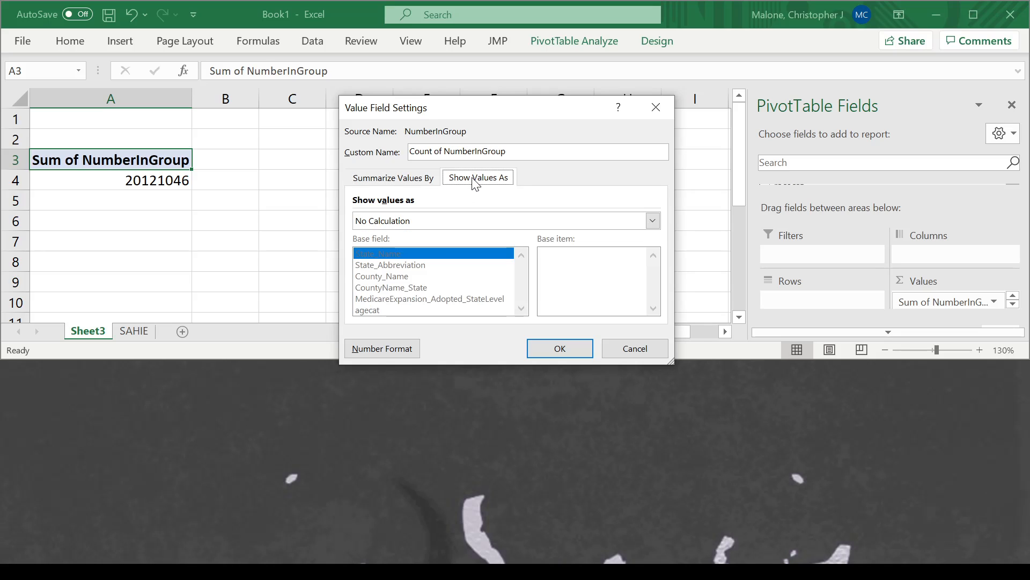
pyautogui.click(456, 221)
pyautogui.moveTo(653, 247)
pyautogui.mouseDown()
pyautogui.moveTo(650, 284)
pyautogui.moveTo(645, 247)
pyautogui.mouseUp()
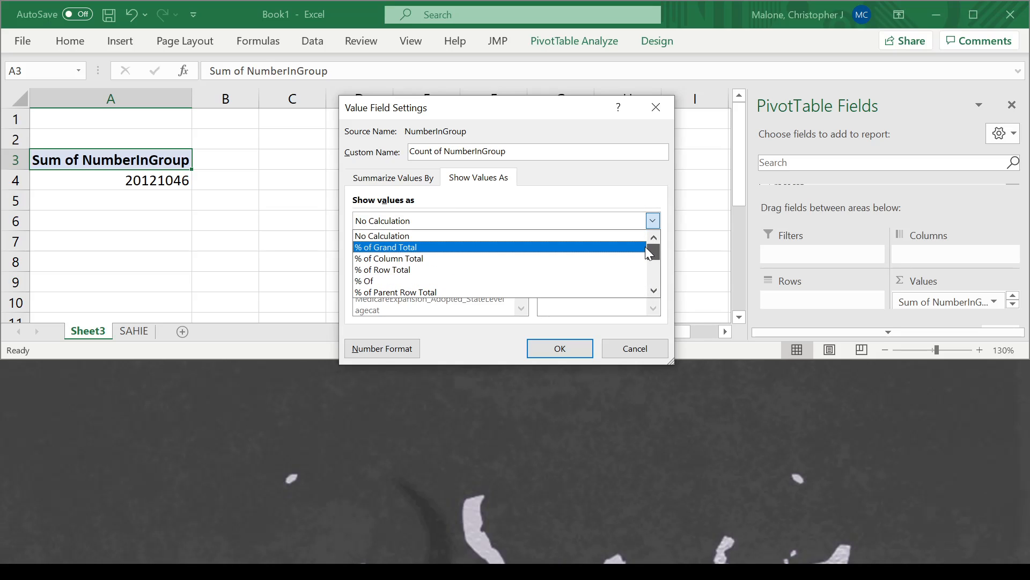
pyautogui.click(392, 221)
pyautogui.click(408, 180)
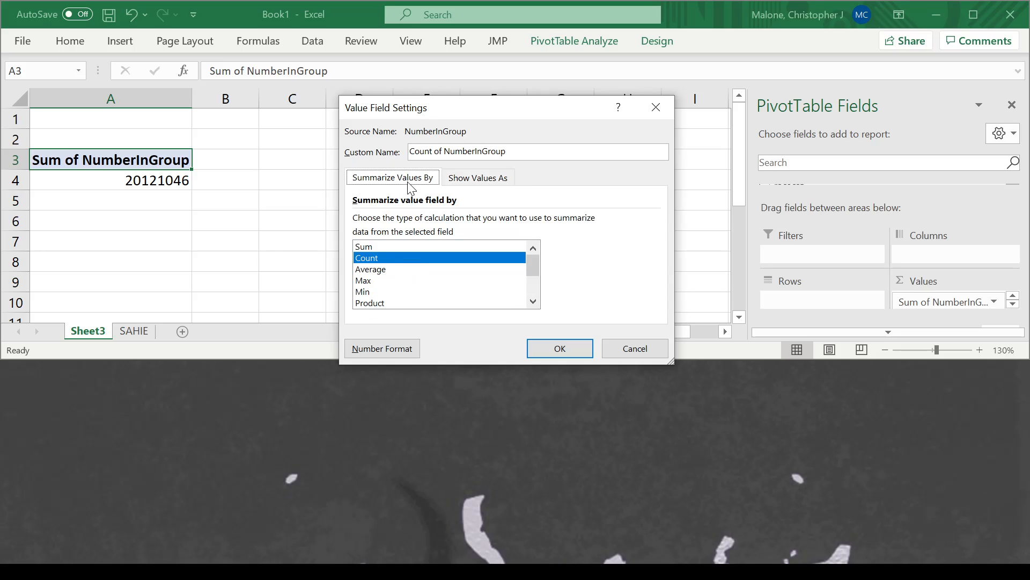
pyautogui.click(372, 247)
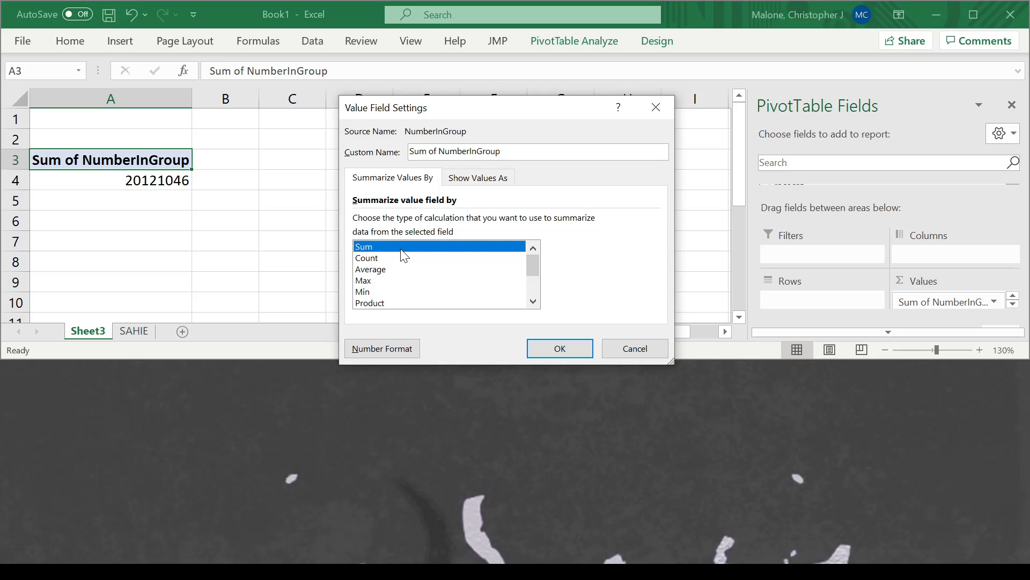
pyautogui.click(567, 346)
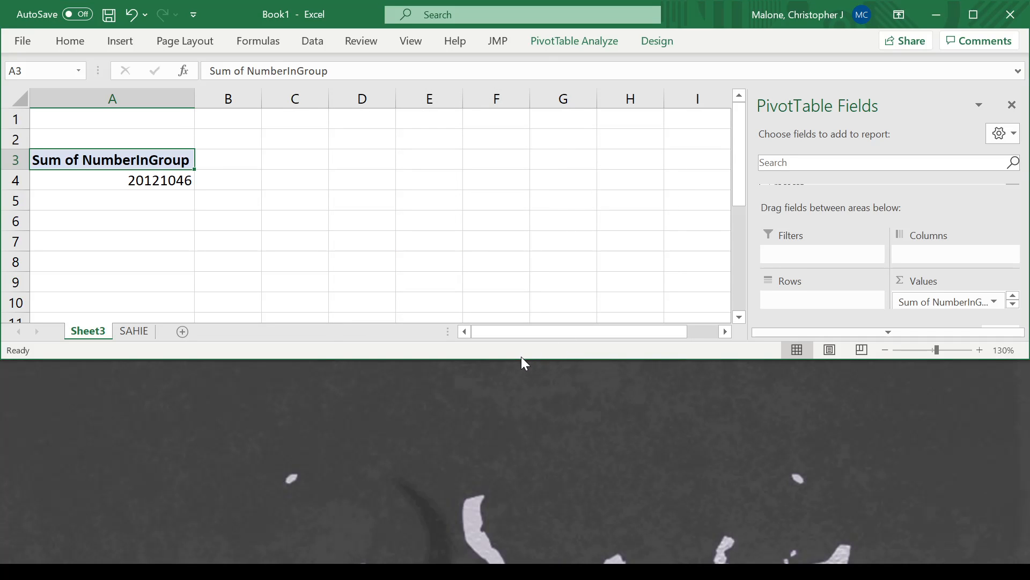
# - Enlarge the Excel window and add Uninsured to the Values, showing a sum of 1371431
pyautogui.moveTo(521, 359); pyautogui.dragTo(526, 566)
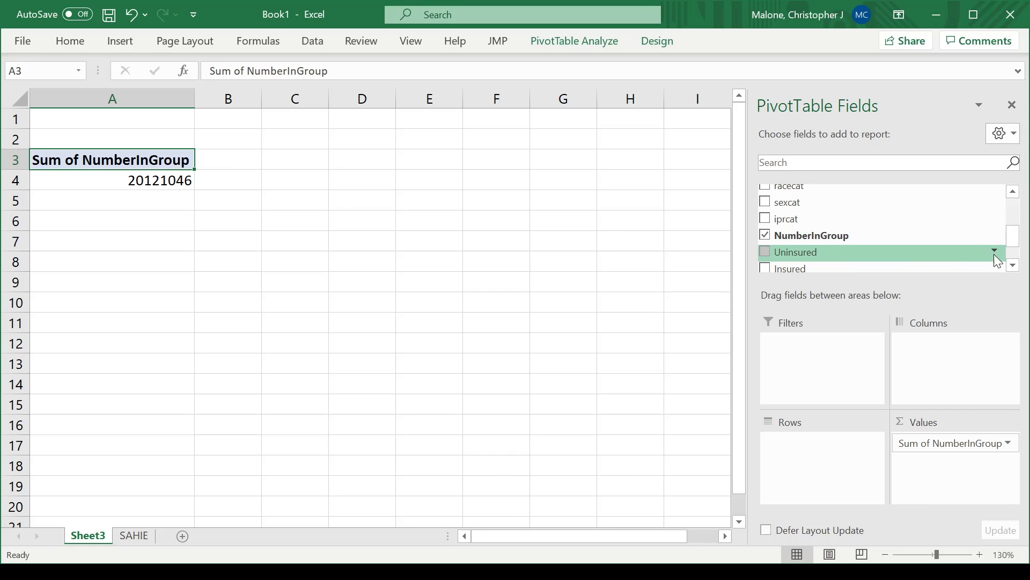
pyautogui.click(1013, 266)
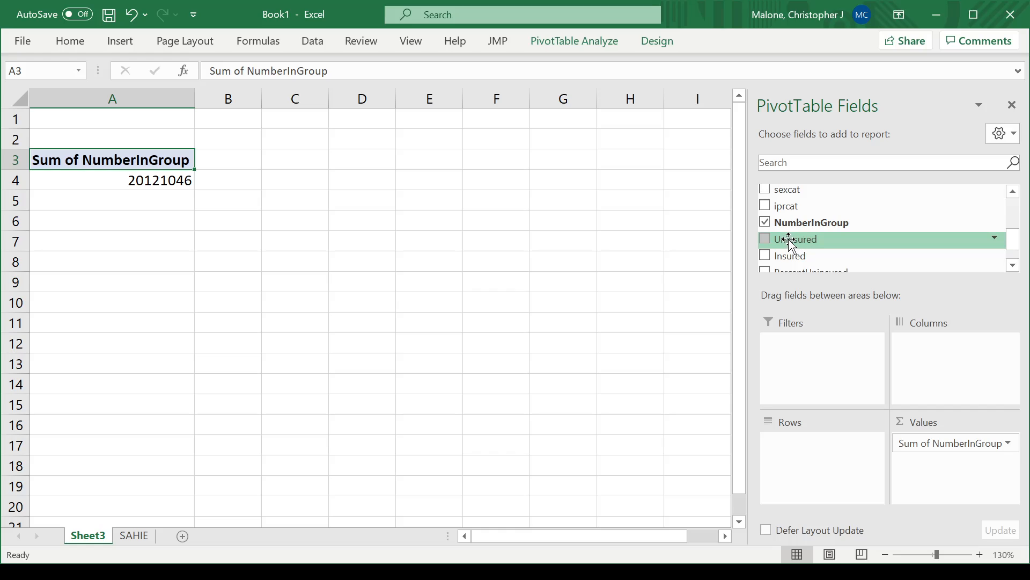
pyautogui.moveTo(809, 241); pyautogui.dragTo(957, 472)
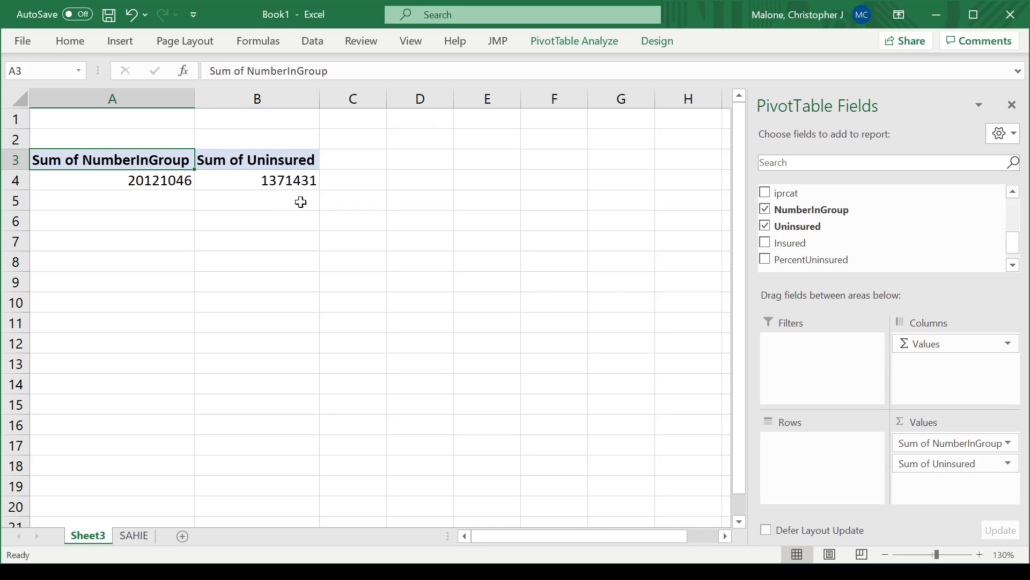
# - Enter the heading 'Overall %' in cell C3
pyautogui.click(368, 165)
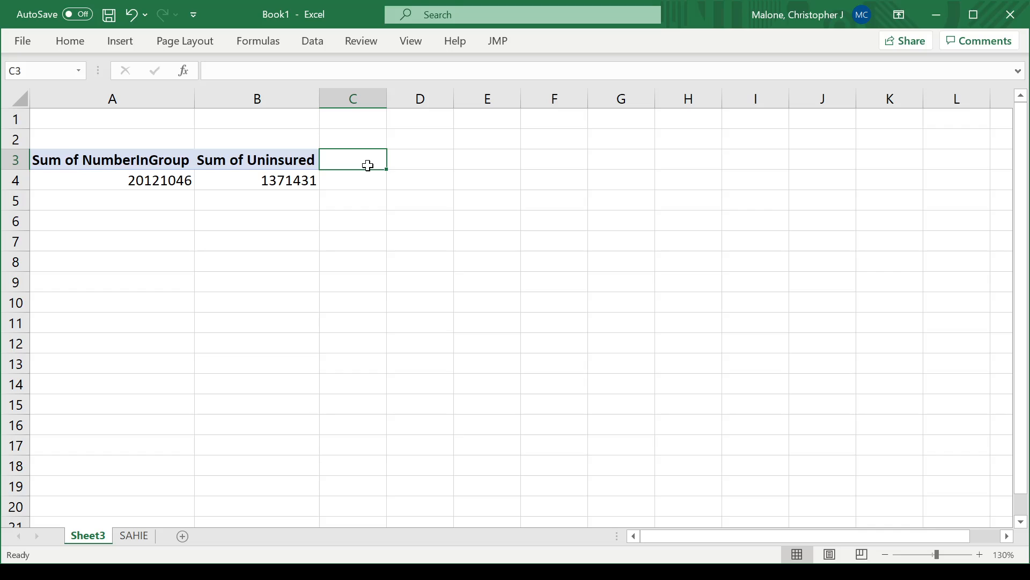
pyautogui.write('Overa')
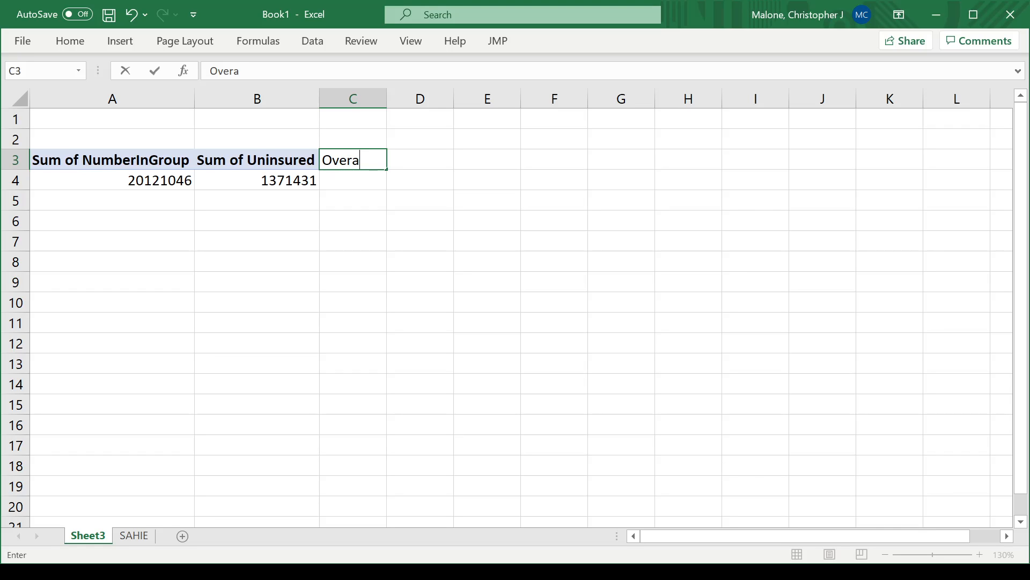
pyautogui.write('ll %')
pyautogui.press('Return')
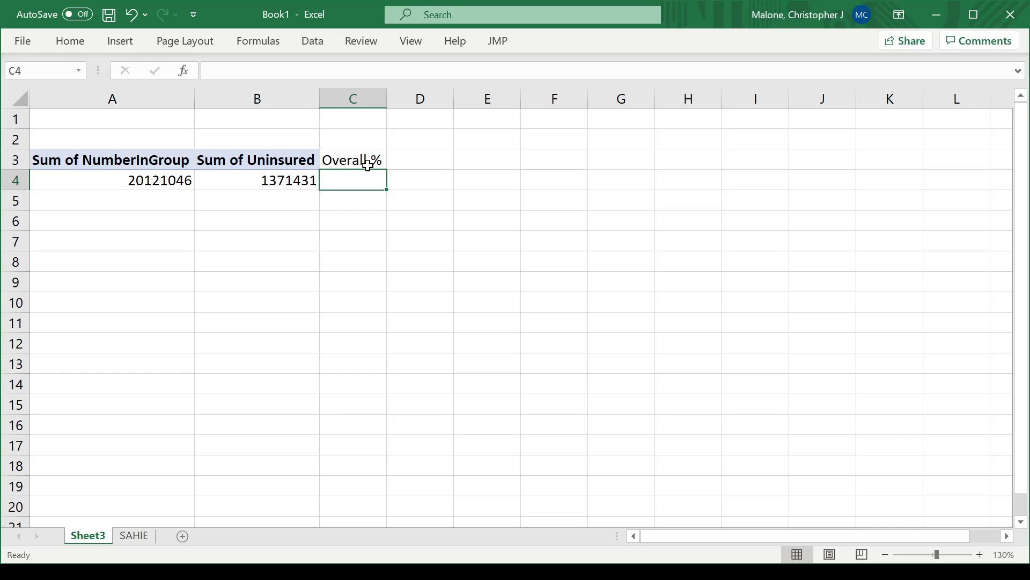
# - Enter a GETPIVOTDATA formula in C4 dividing Sum of Uninsured by Sum of NumberInGroup, giving 0.06816
pyautogui.write('=')
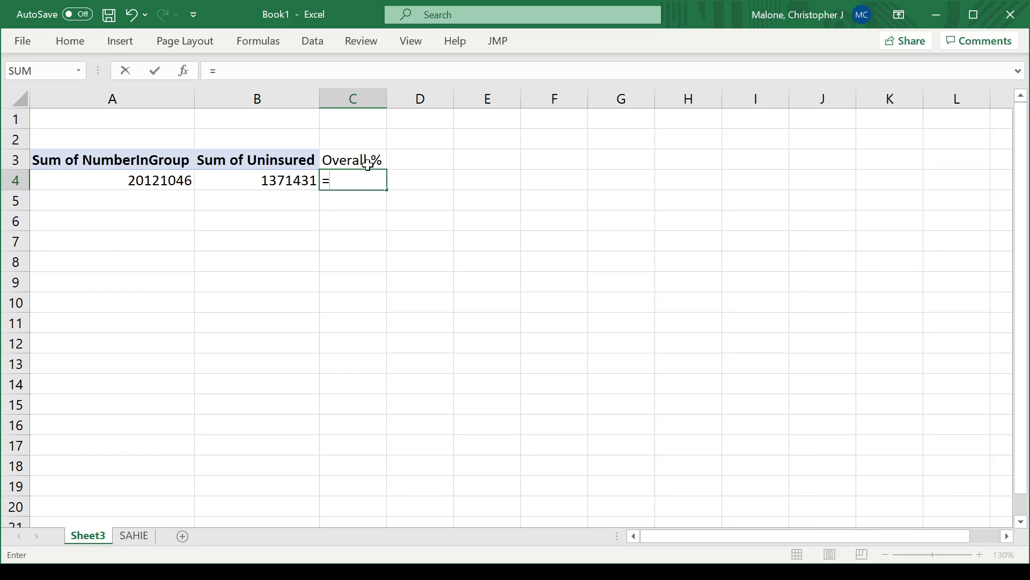
pyautogui.click(279, 182)
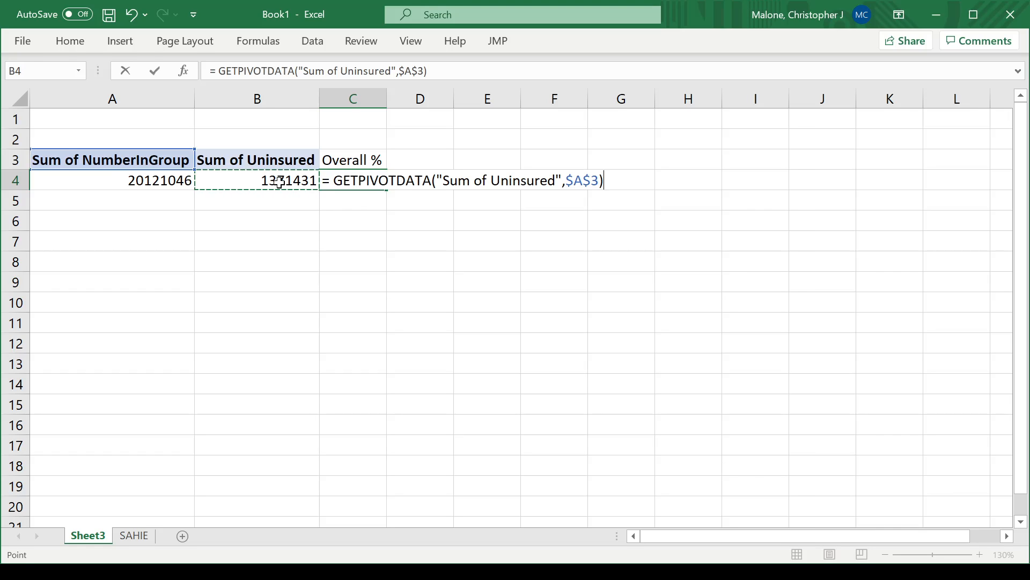
pyautogui.write('/')
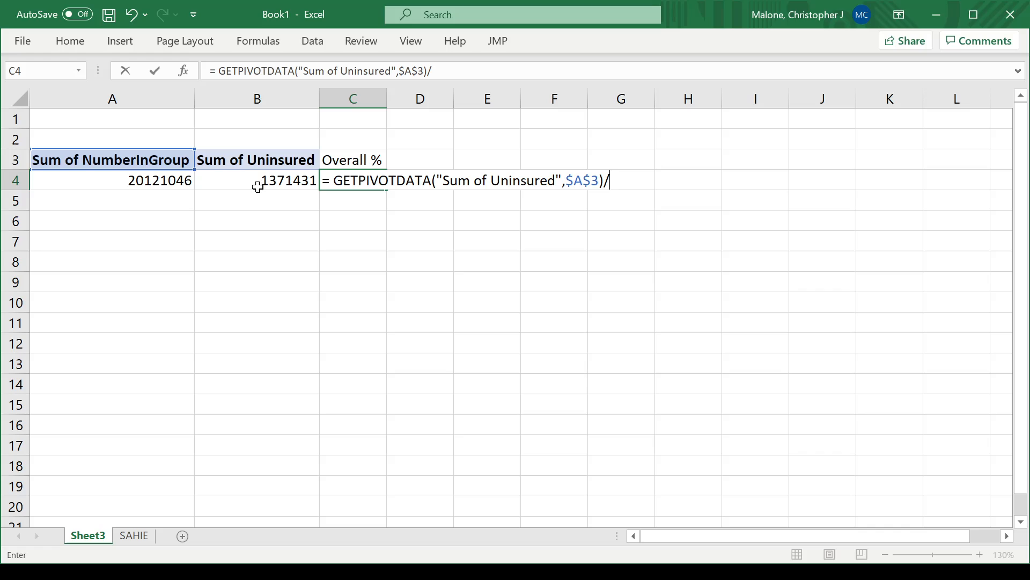
pyautogui.click(152, 181)
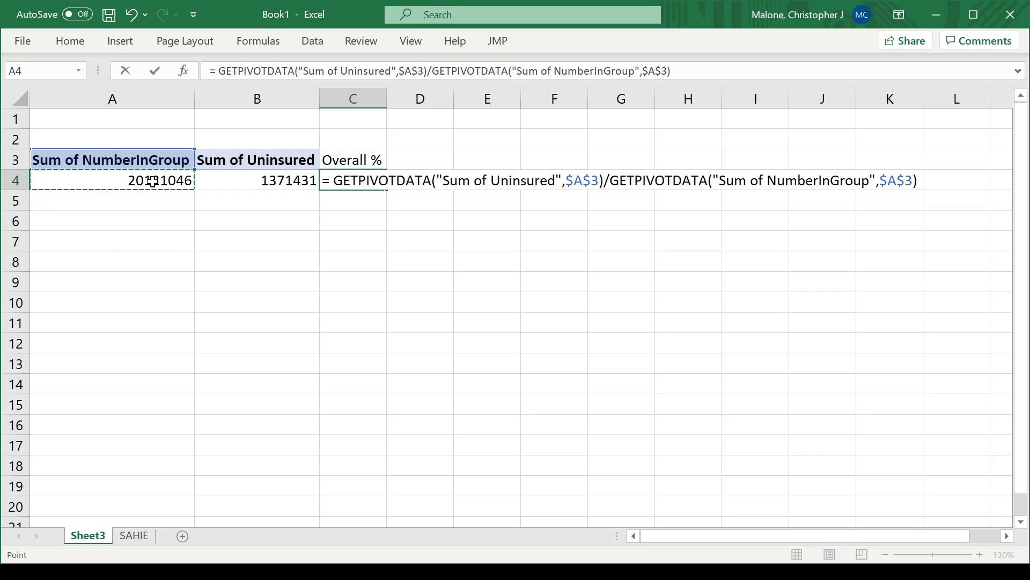
pyautogui.press('Return')
pyautogui.press('Up')
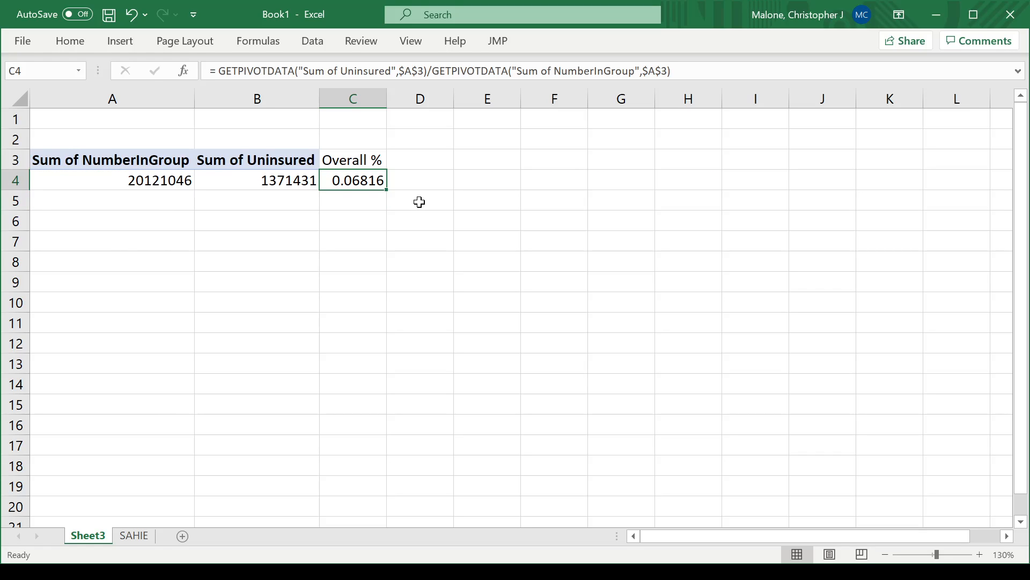